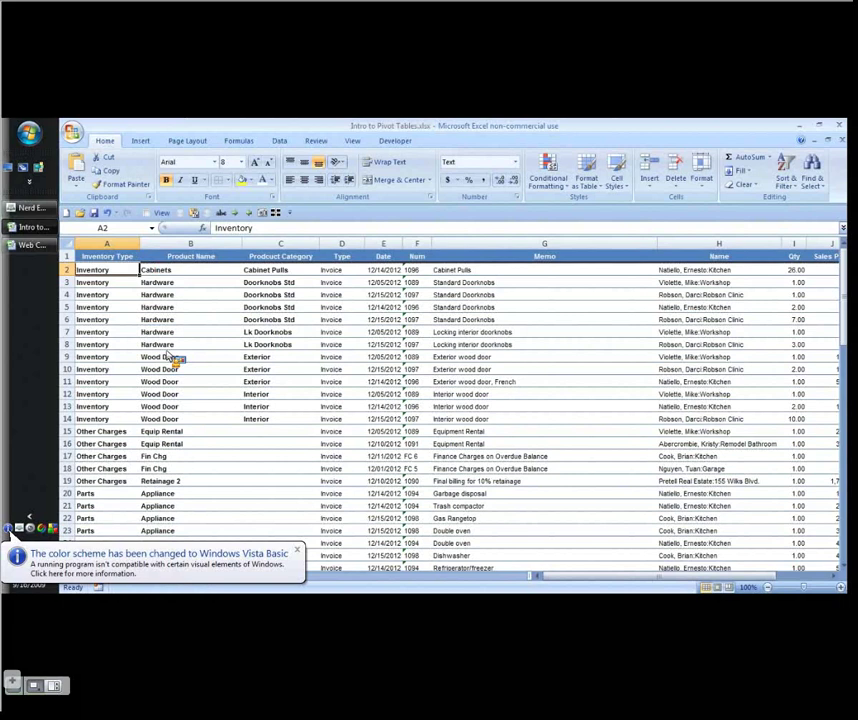
Dismiss the colour scheme notification and bring up the Insert ribbon commands
{"action": "left_click", "coordinate": [297, 550]}
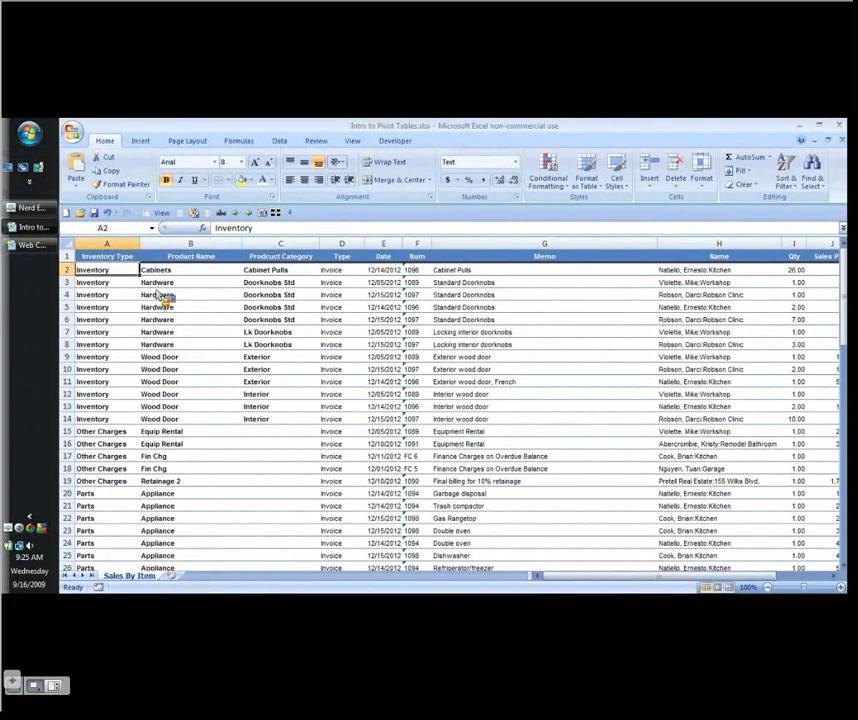
{"action": "left_click", "coordinate": [141, 141]}
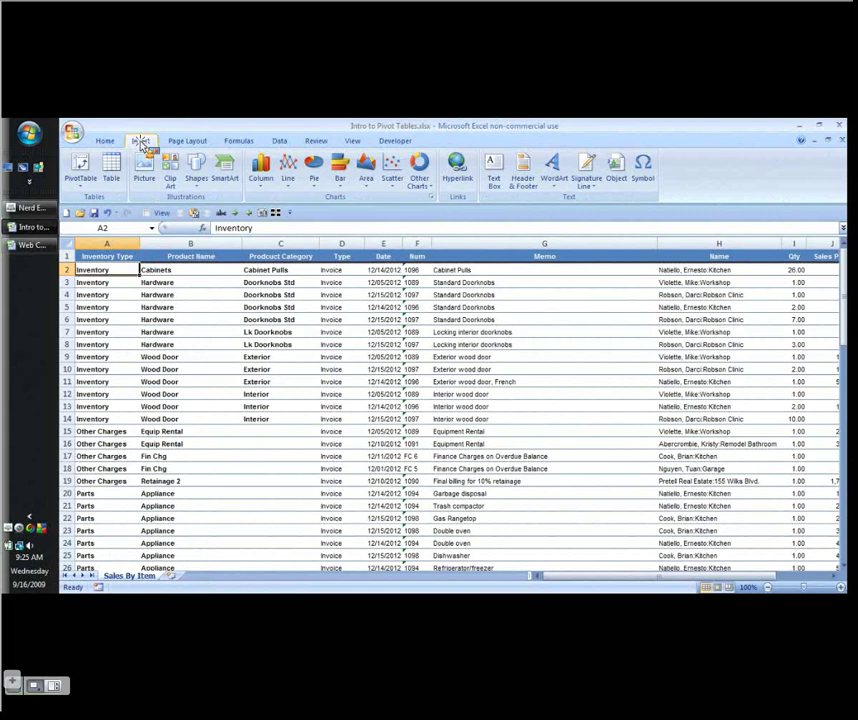
Create an empty PivotTable from the sales data on a new worksheet, Sheet7
{"action": "left_click", "coordinate": [82, 168]}
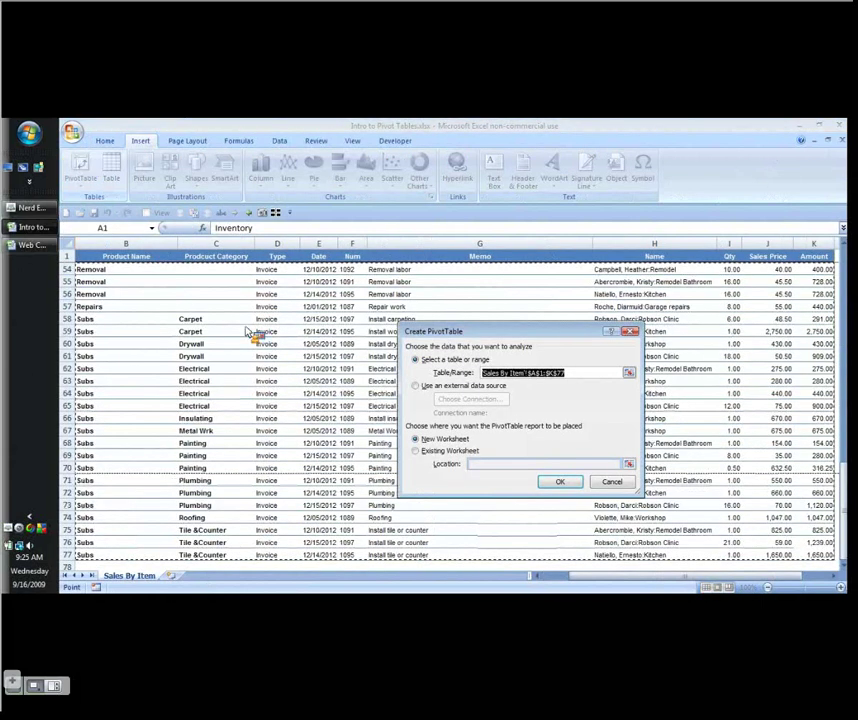
{"action": "scroll", "coordinate": [822, 502], "scroll_direction": "down", "scroll_amount": 1}
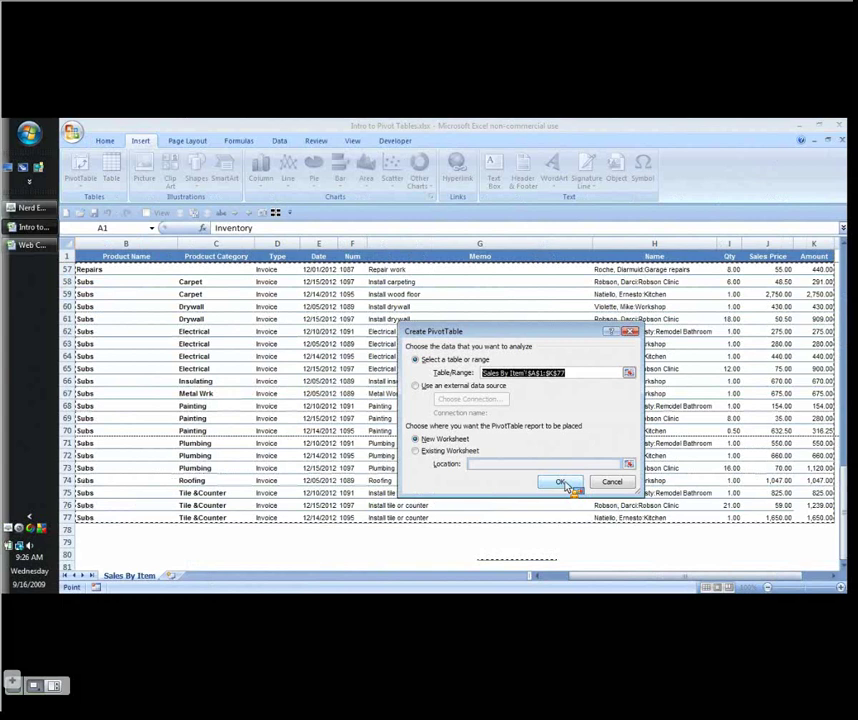
{"action": "left_click", "coordinate": [561, 483]}
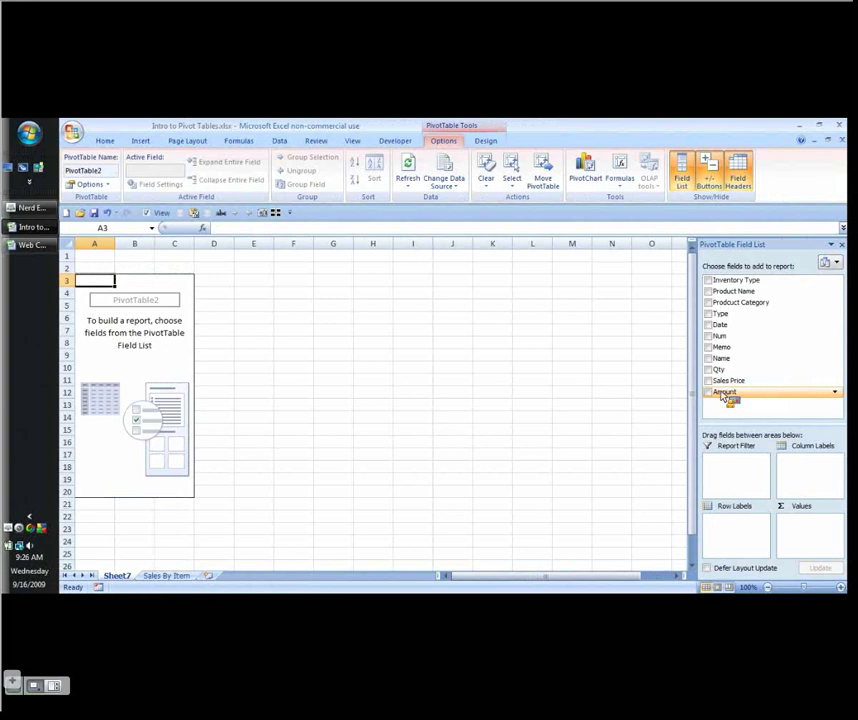
Drag Amount into the Values box so the pivot shows Sum of Amount, 53659.69
{"action": "left_click_drag", "start_coordinate": [727, 397], "coordinate": [718, 397]}
{"action": "left_click_drag", "start_coordinate": [718, 397], "coordinate": [816, 512]}
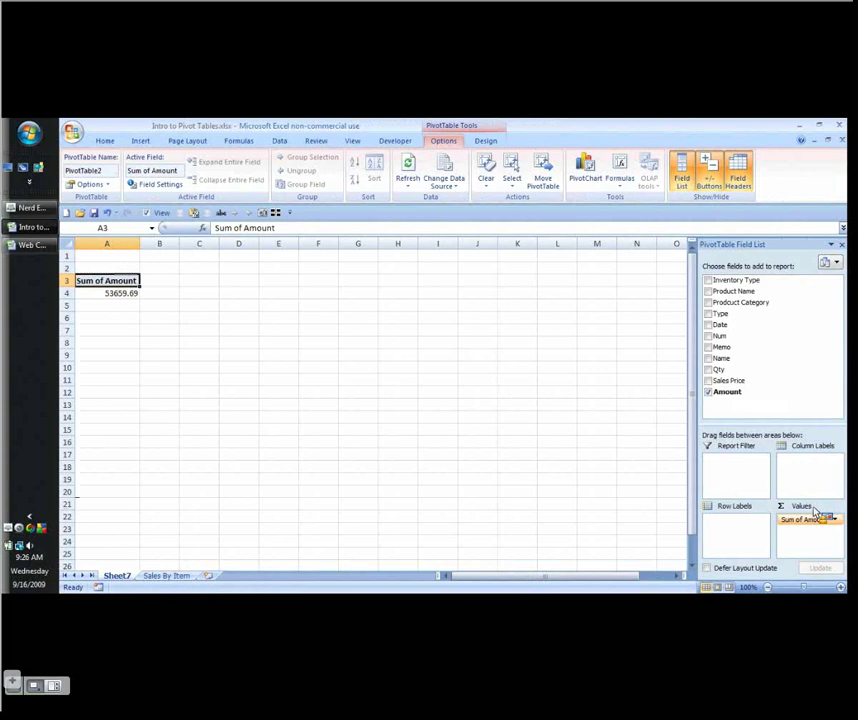
{"action": "mouse_move", "coordinate": [816, 512]}
{"action": "left_mouse_down"}
{"action": "mouse_move", "coordinate": [745, 527]}
{"action": "mouse_move", "coordinate": [823, 521]}
{"action": "left_mouse_up"}
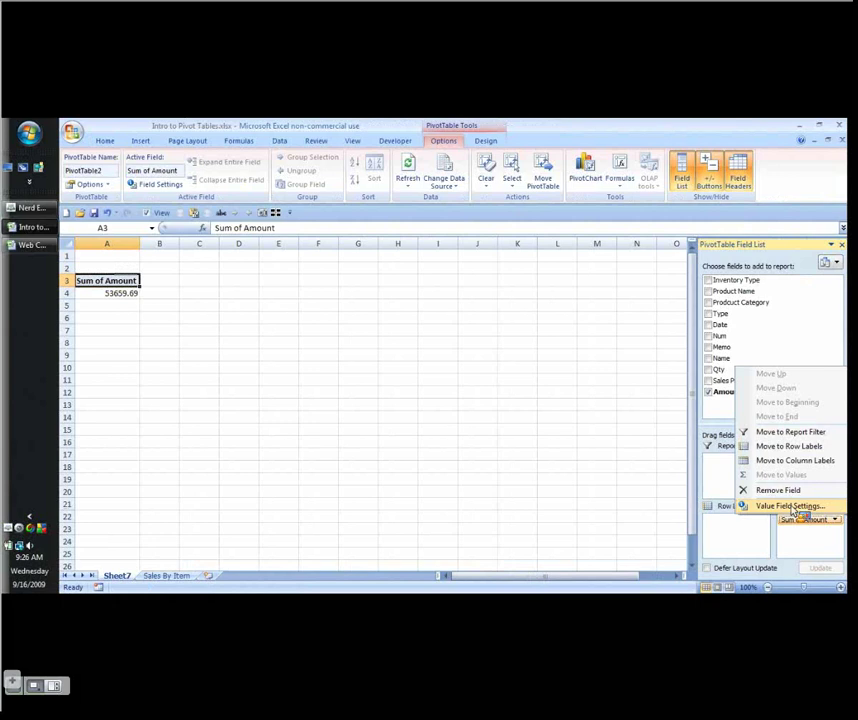
Format Sum of Amount as Number with red parenthesised (1234.10) negatives
{"action": "left_click", "coordinate": [790, 506]}
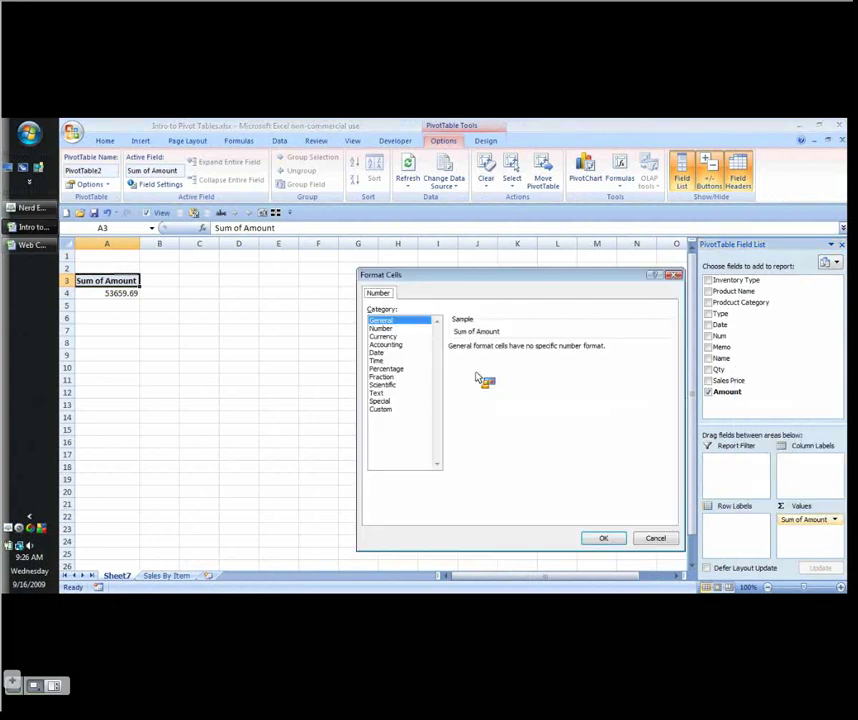
{"action": "left_click", "coordinate": [381, 328]}
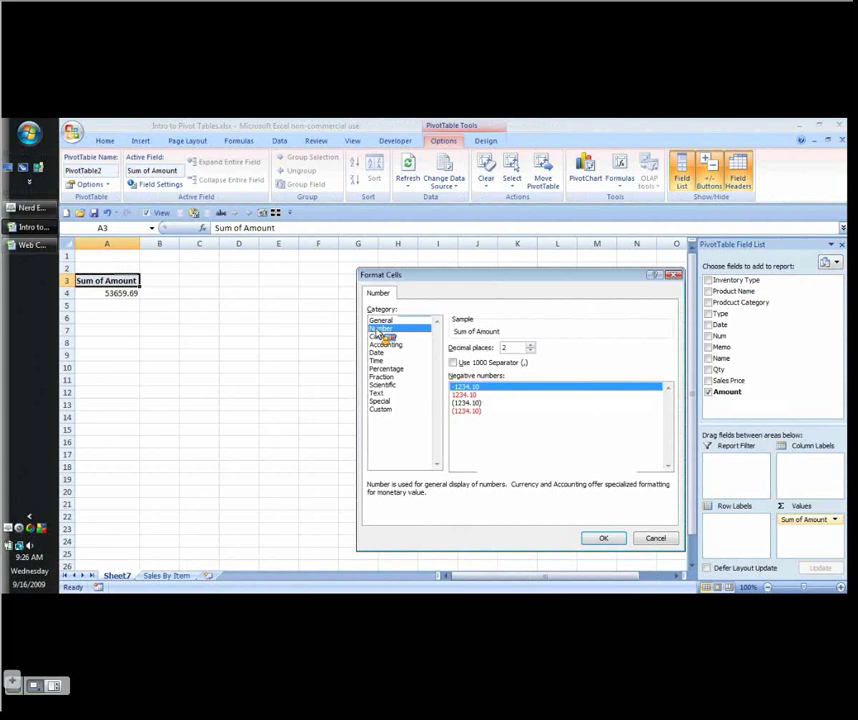
{"action": "left_click", "coordinate": [483, 409]}
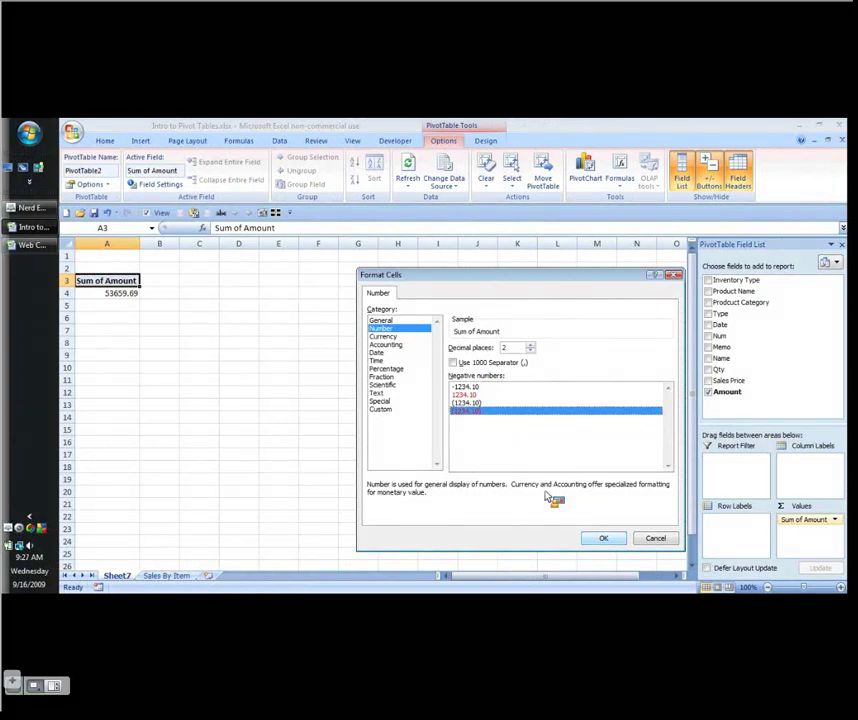
{"action": "key", "text": "Return"}
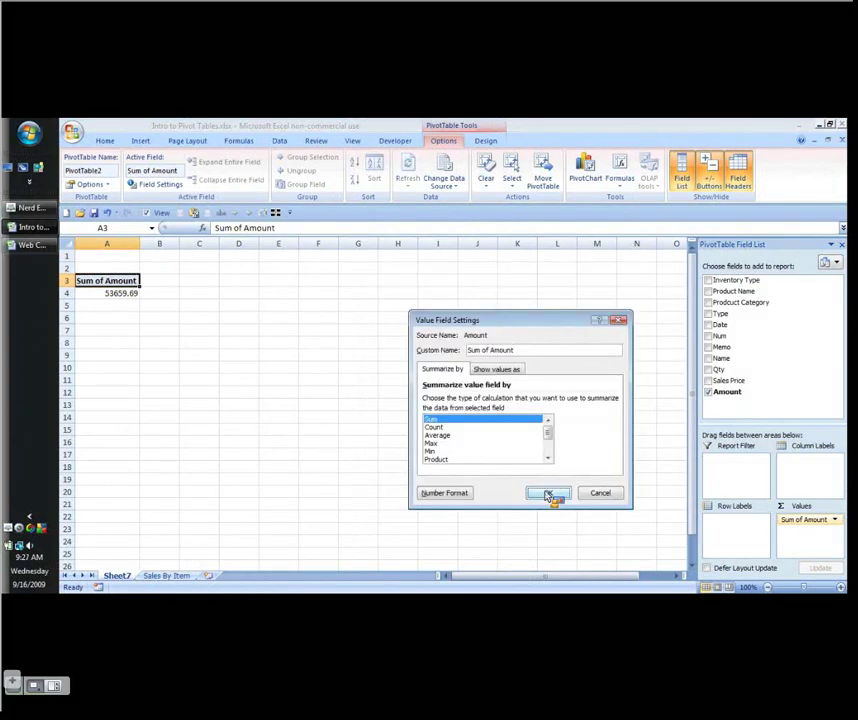
{"action": "left_click", "coordinate": [548, 493]}
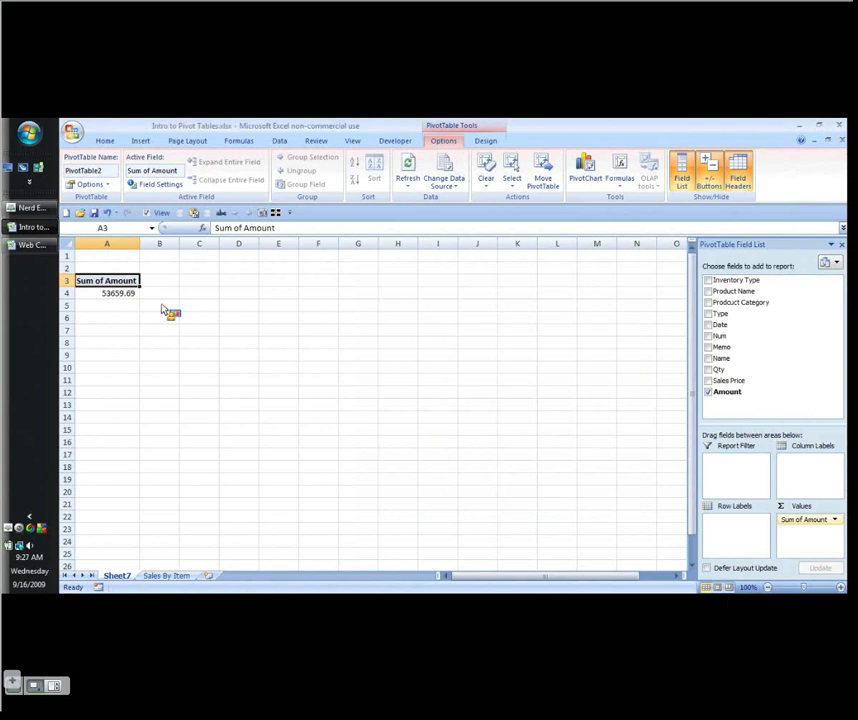
Add Inventory Type as row labels: Inventory, Other Charges, Parts and Service
{"action": "key", "text": "Down"}
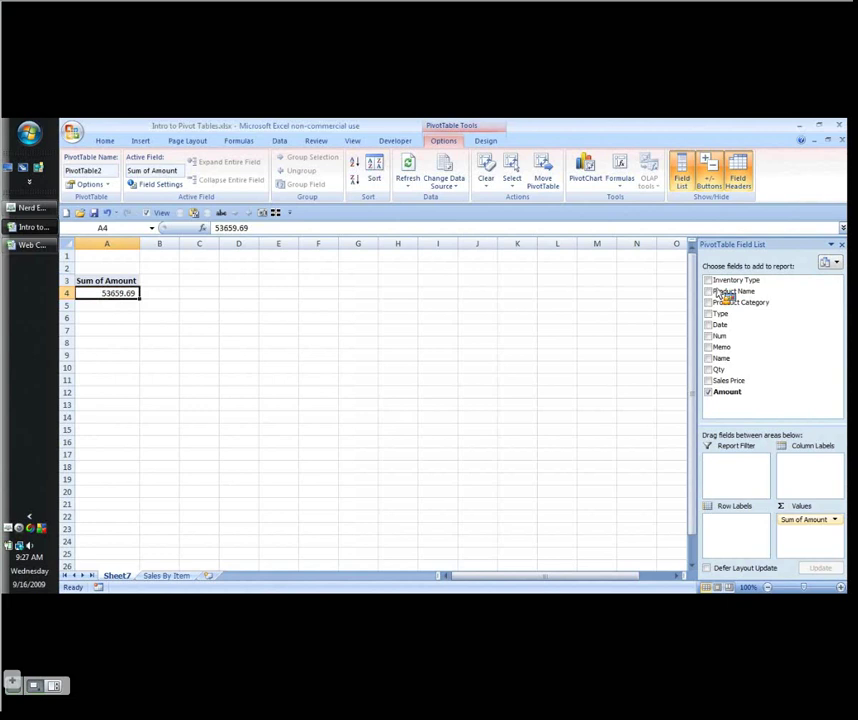
{"action": "left_click_drag", "start_coordinate": [722, 293], "coordinate": [768, 520]}
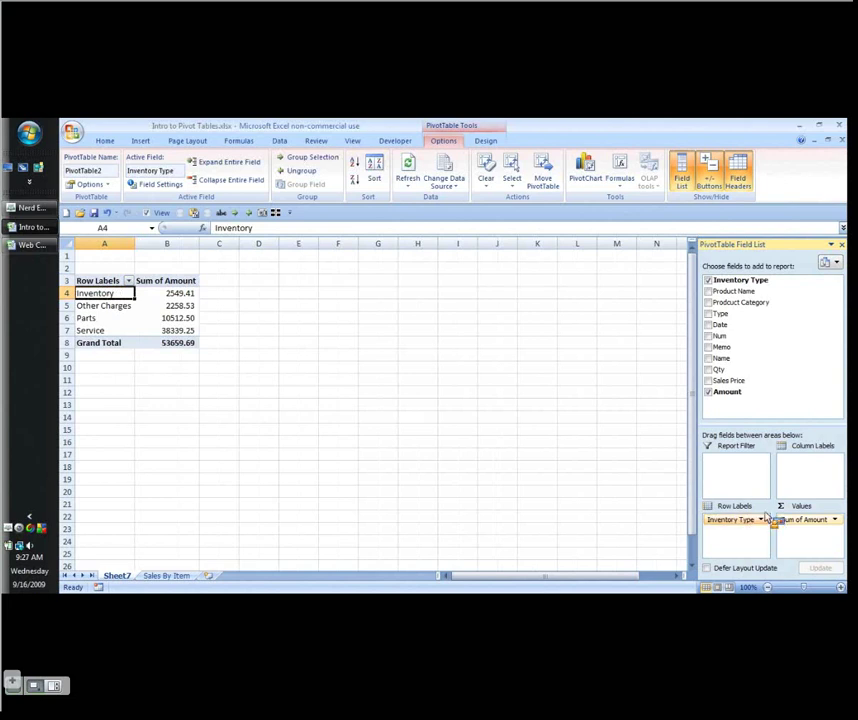
{"action": "left_click", "coordinate": [761, 519]}
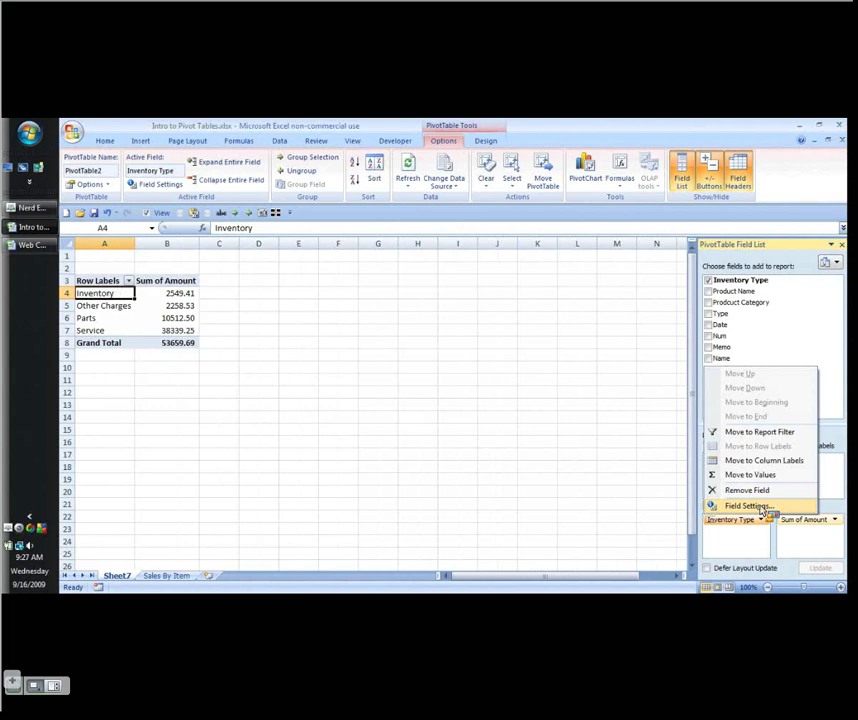
Turn off compact-form labels in the Inventory Type field's Layout & Print settings
{"action": "left_click", "coordinate": [750, 506]}
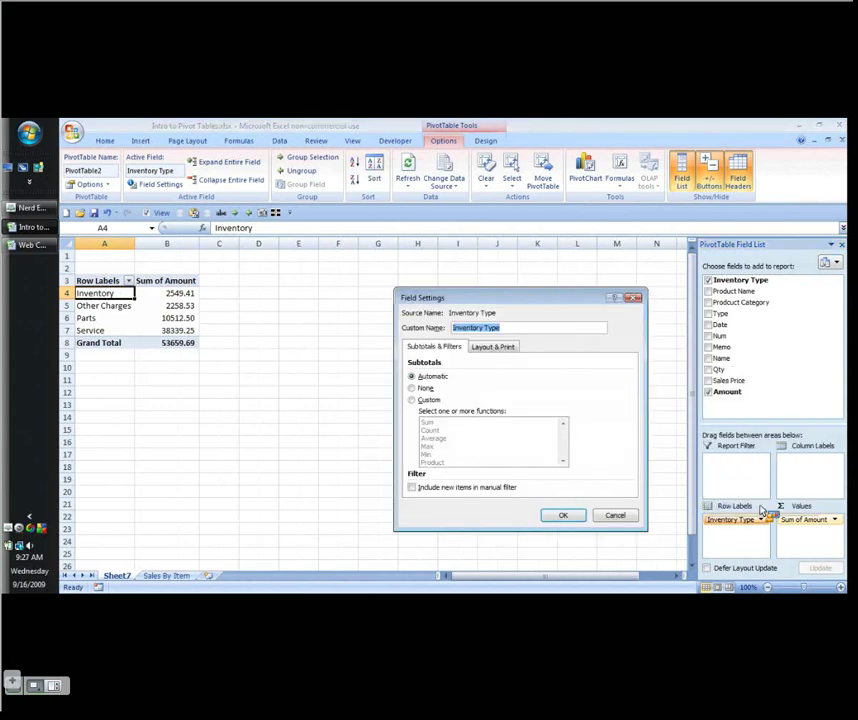
{"action": "left_click", "coordinate": [493, 346]}
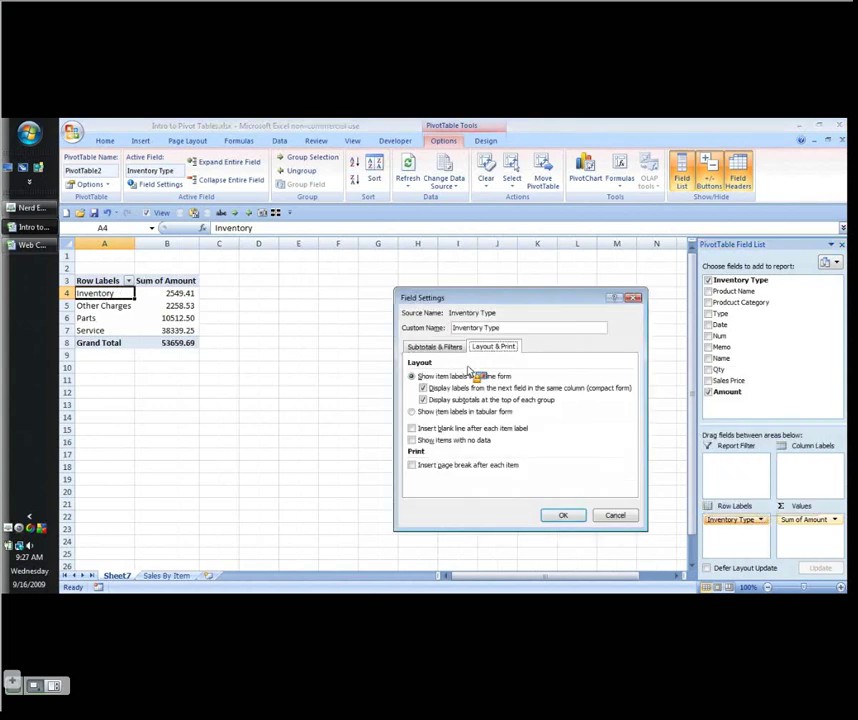
{"action": "left_click", "coordinate": [422, 388]}
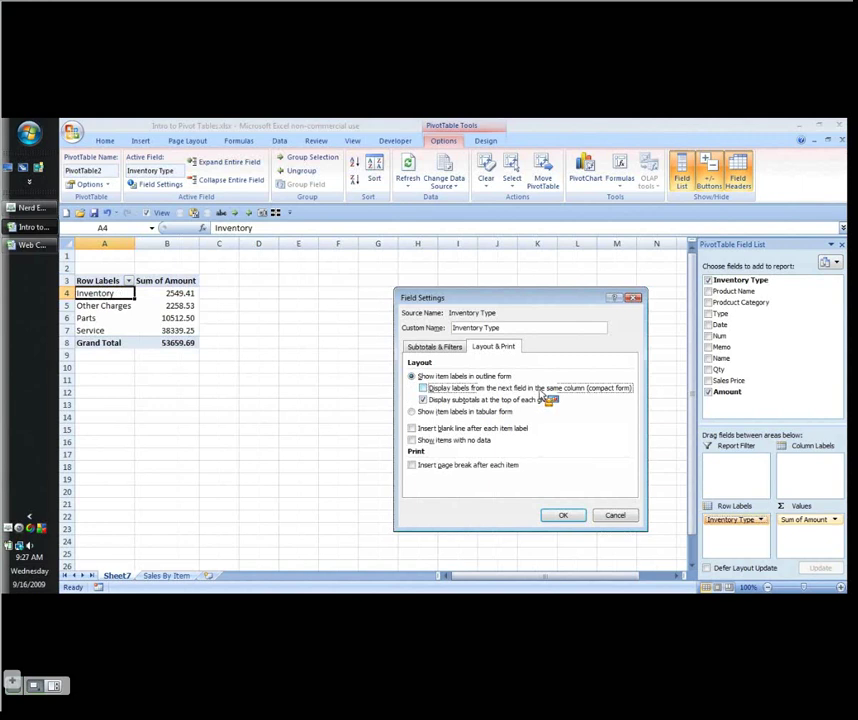
{"action": "key", "text": "Escape"}
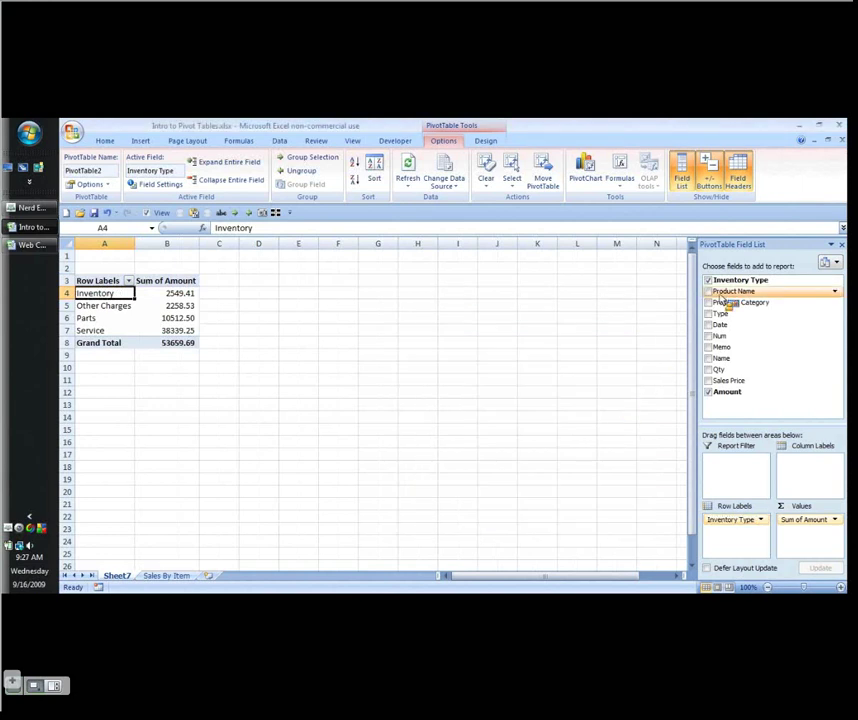
Nest Product Name under Inventory Type in the row labels, e.g. Wood Door 2012.50
{"action": "left_click_drag", "start_coordinate": [720, 297], "coordinate": [736, 536]}
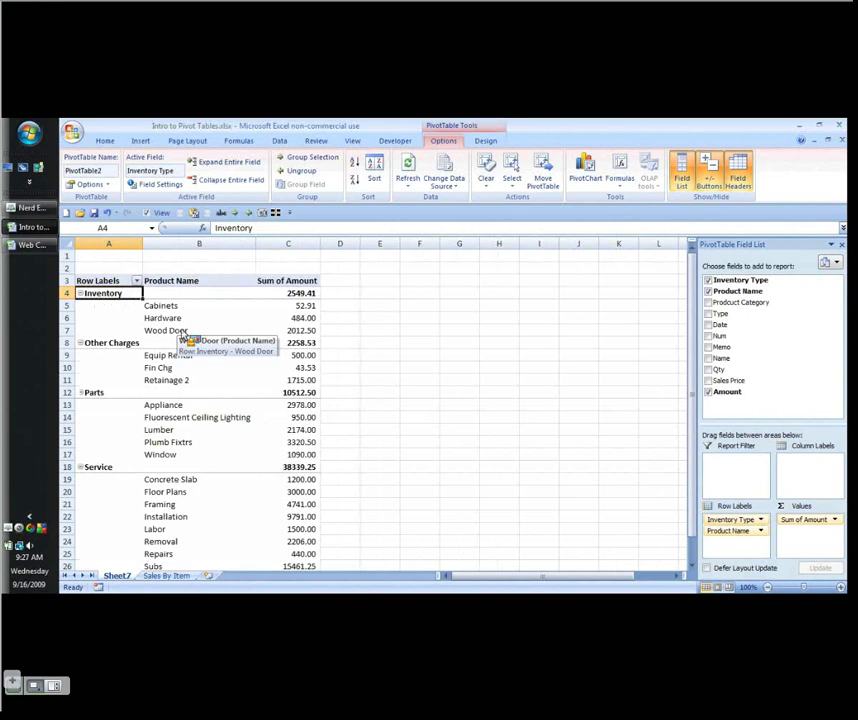
Add thousands separators to Sum of Amount and check amounts like Wood Door 2,012.50
{"action": "left_click", "coordinate": [832, 519]}
{"action": "left_click", "coordinate": [825, 505]}
{"action": "left_click", "coordinate": [430, 496]}
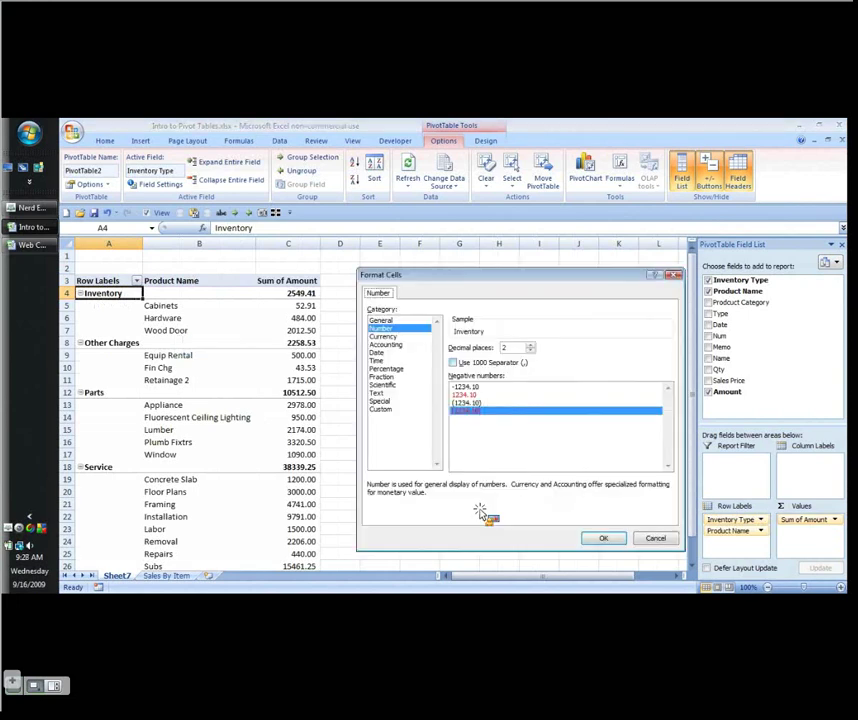
{"action": "left_click", "coordinate": [605, 540]}
{"action": "left_click", "coordinate": [600, 455]}
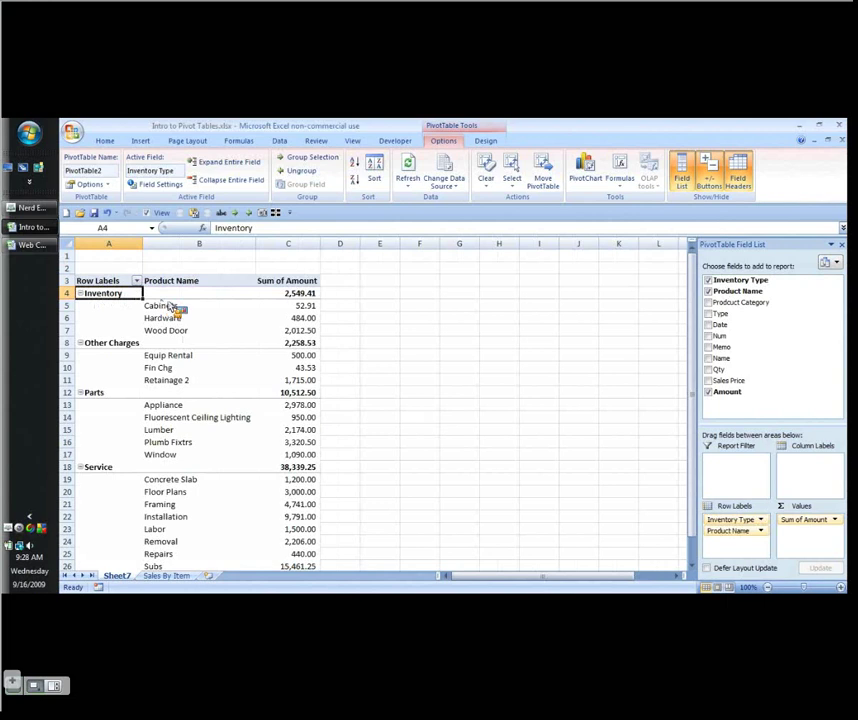
{"action": "key", "text": "Right"}
{"action": "key", "text": "Right"}
{"action": "key", "text": "Down"}
{"action": "key", "text": "Down"}
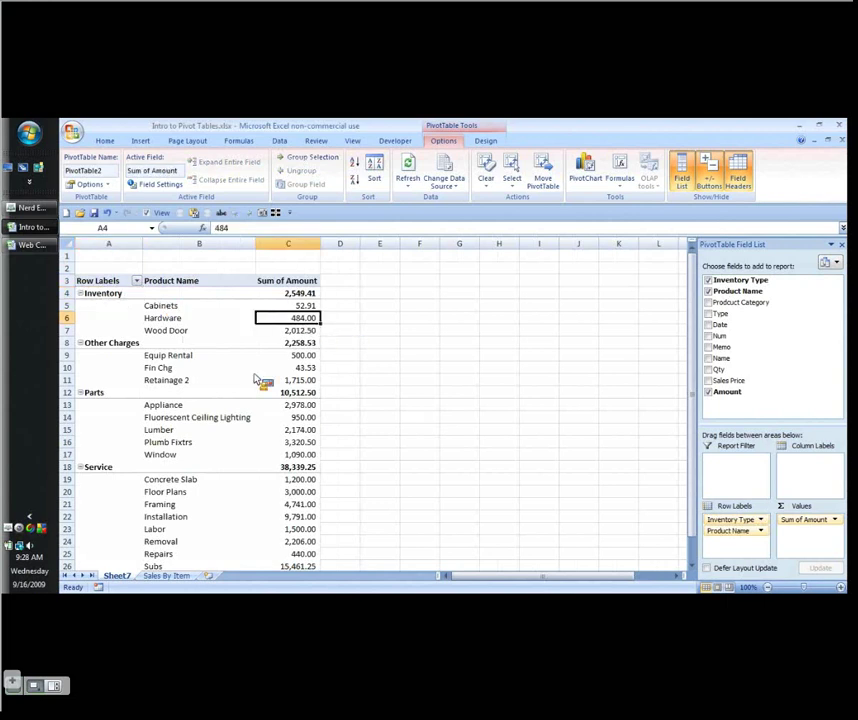
{"action": "key", "text": "Down"}
{"action": "scroll", "coordinate": [255, 380], "scroll_direction": "down", "scroll_amount": 3}
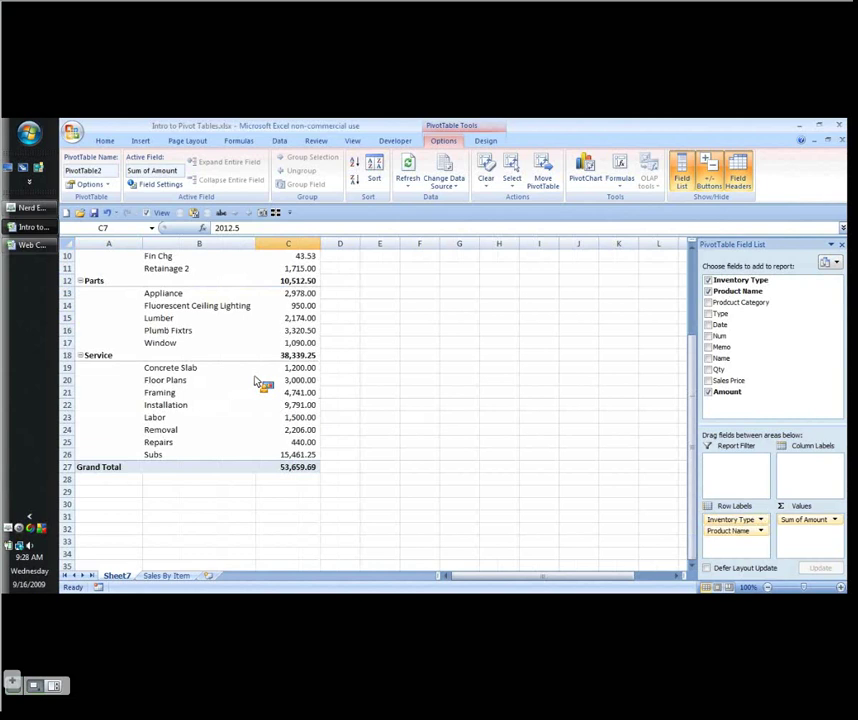
{"action": "scroll", "coordinate": [255, 382], "scroll_direction": "up", "scroll_amount": 3}
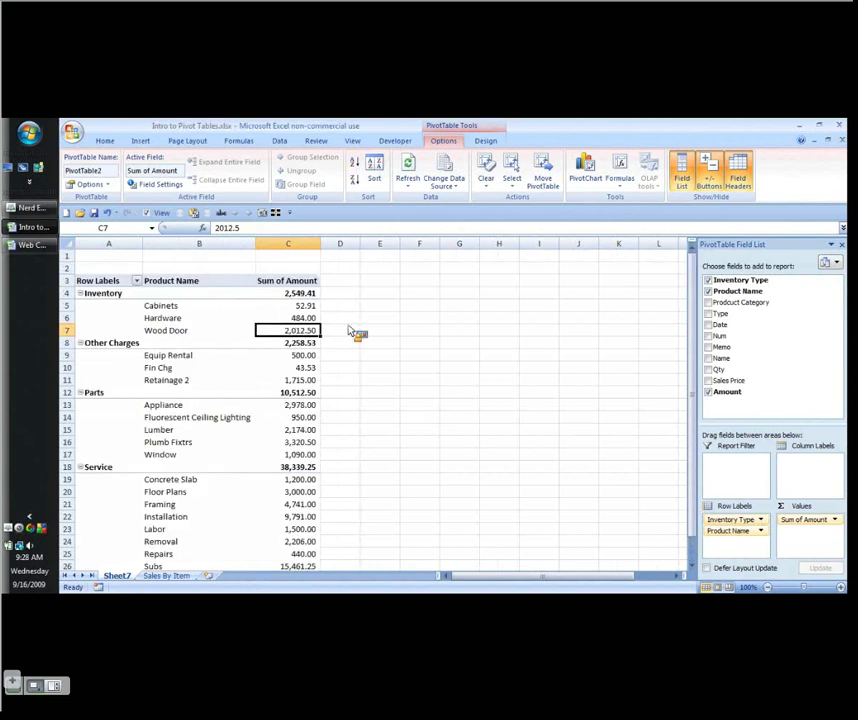
{"action": "left_click_drag", "start_coordinate": [831, 301], "coordinate": [710, 478]}
{"action": "left_click_drag", "start_coordinate": [708, 474], "coordinate": [714, 326]}
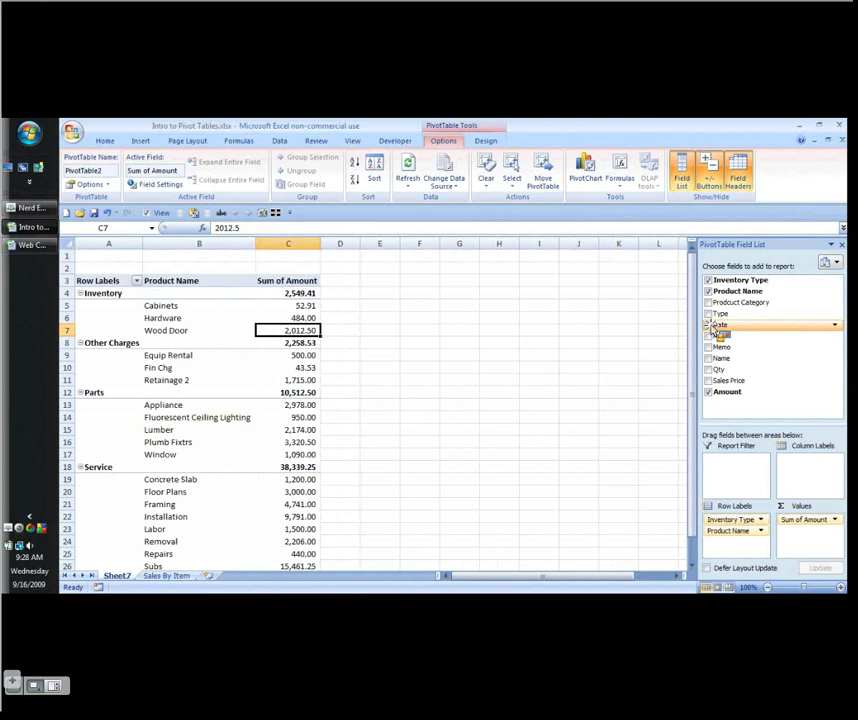
{"action": "left_click_drag", "start_coordinate": [714, 326], "coordinate": [790, 459]}
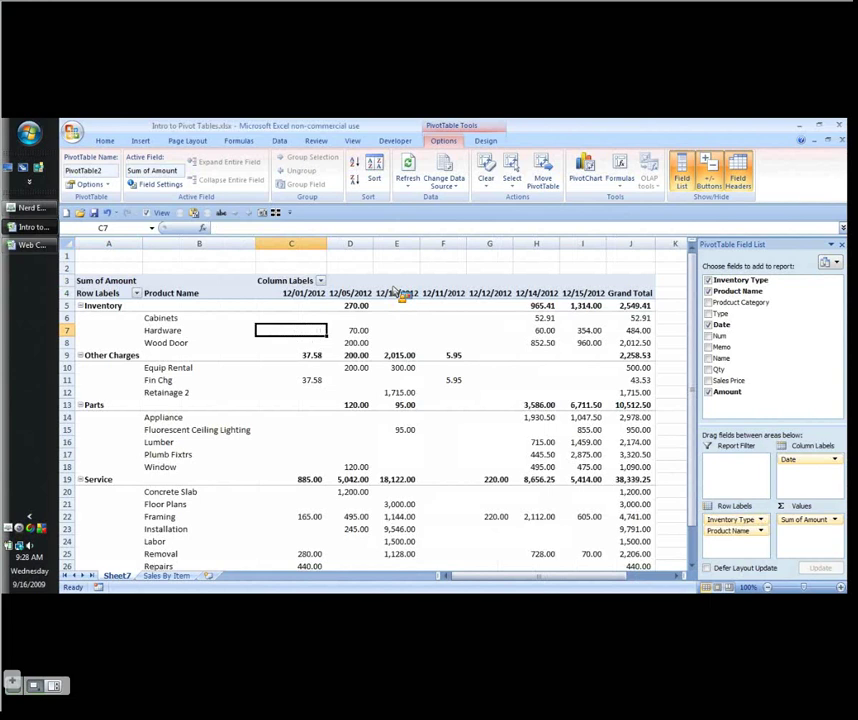
{"action": "left_click_drag", "start_coordinate": [398, 293], "coordinate": [322, 285]}
{"action": "left_click", "coordinate": [320, 281]}
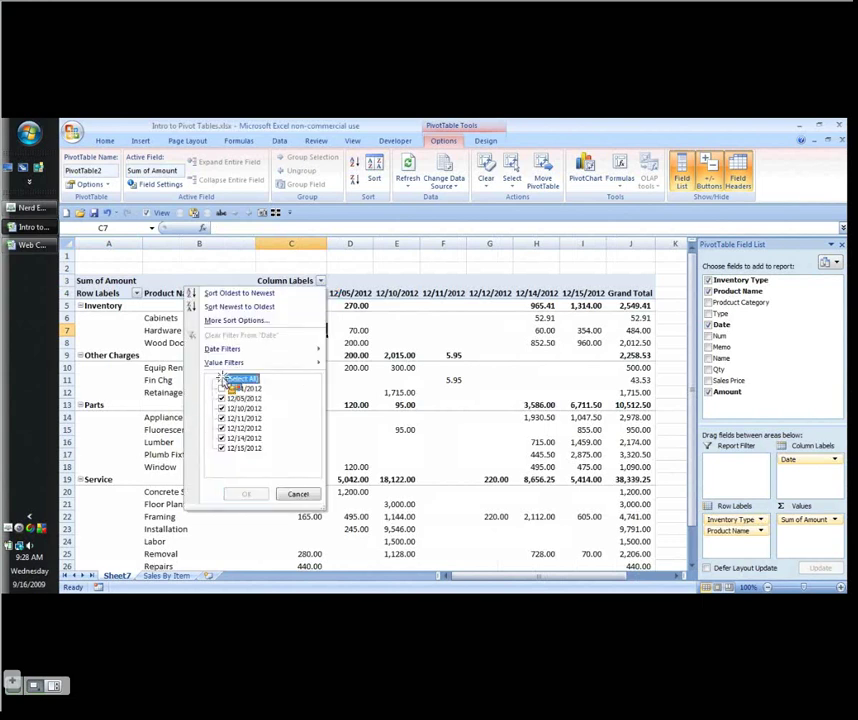
{"action": "left_click", "coordinate": [223, 380]}
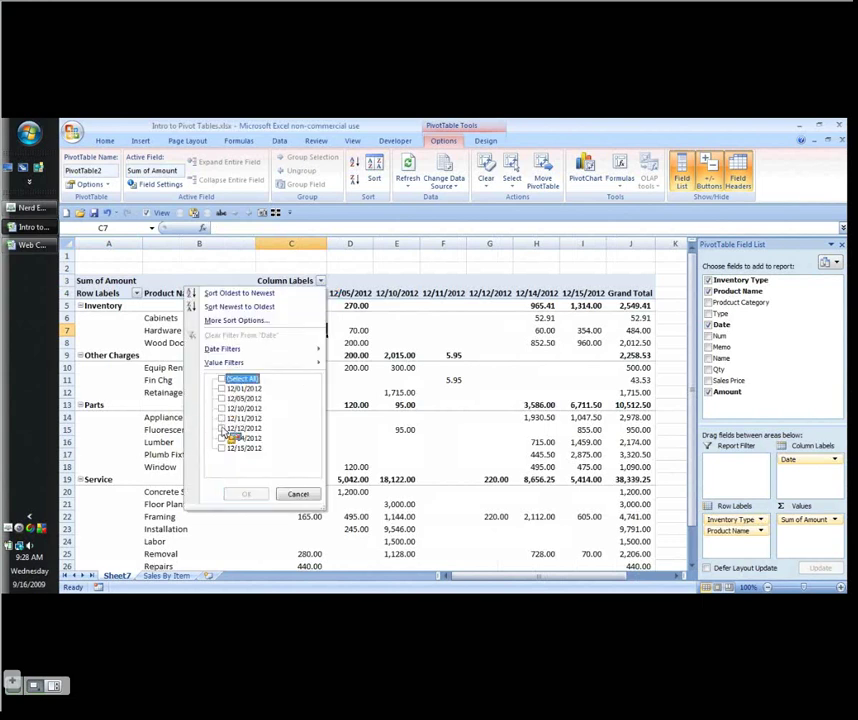
{"action": "left_click", "coordinate": [222, 428]}
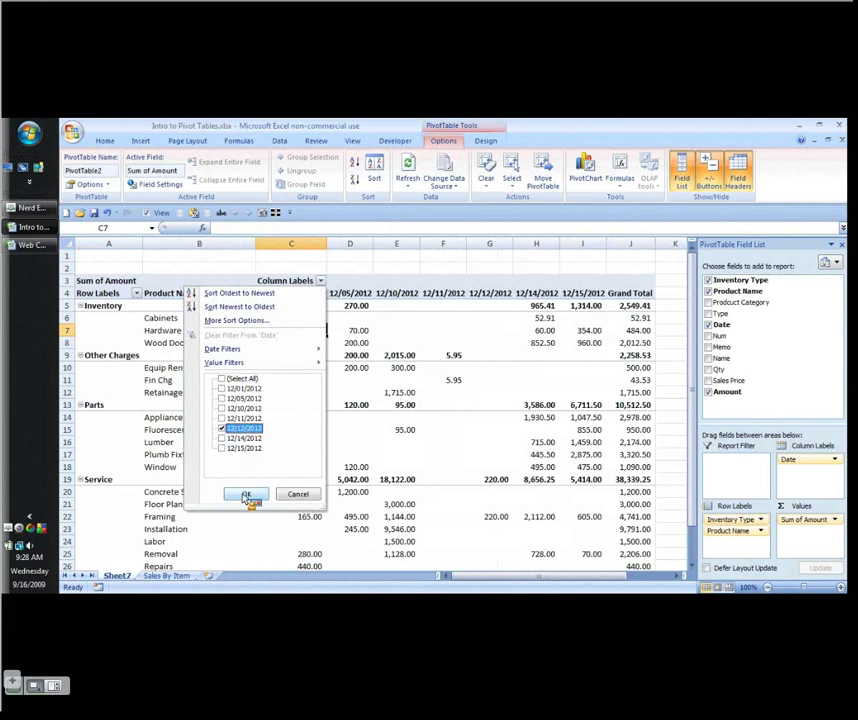
{"action": "left_click", "coordinate": [247, 496]}
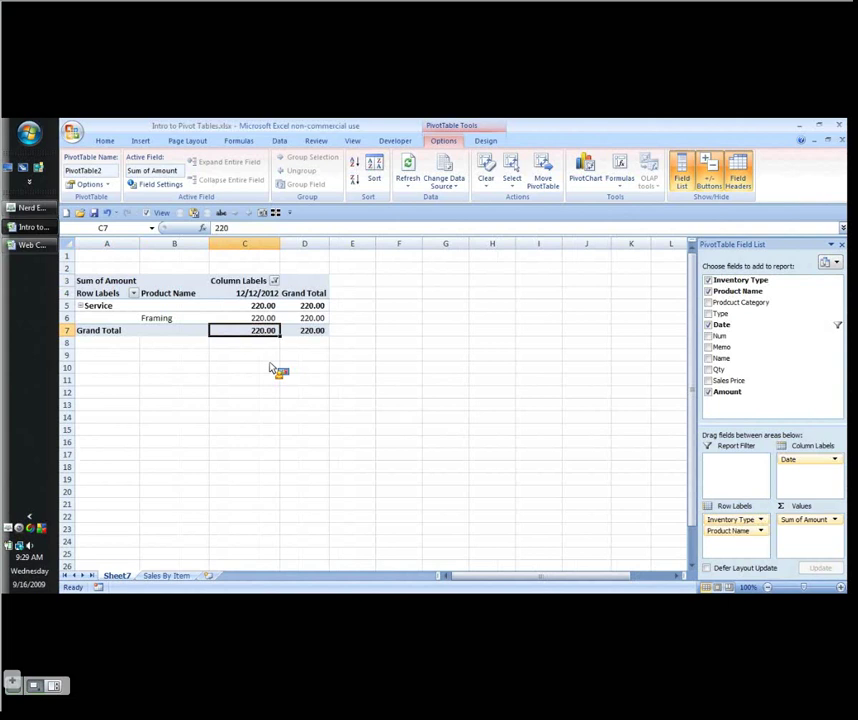
{"action": "left_click", "coordinate": [274, 281]}
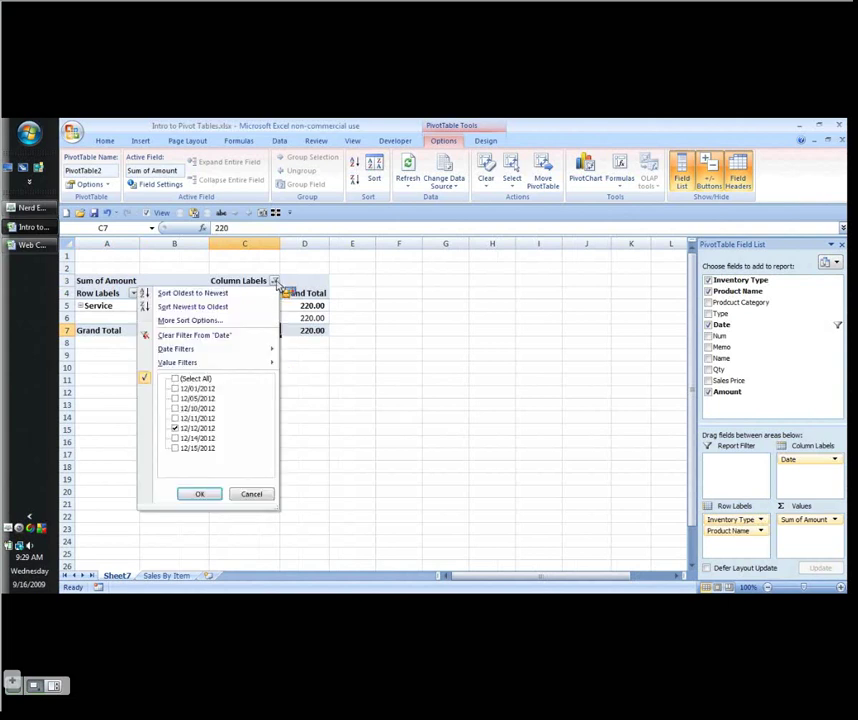
{"action": "left_click", "coordinate": [175, 378]}
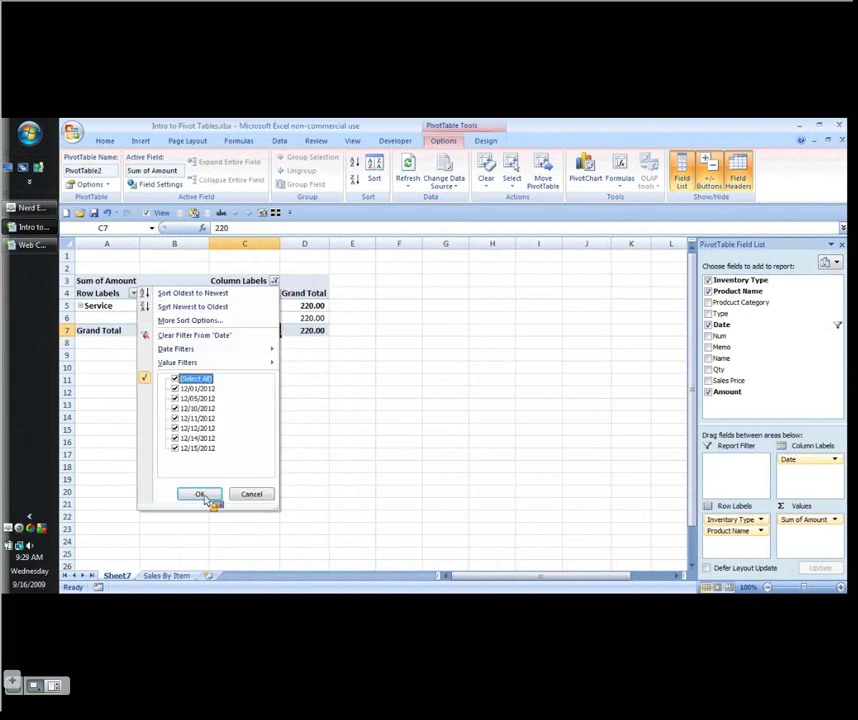
{"action": "left_click", "coordinate": [200, 494]}
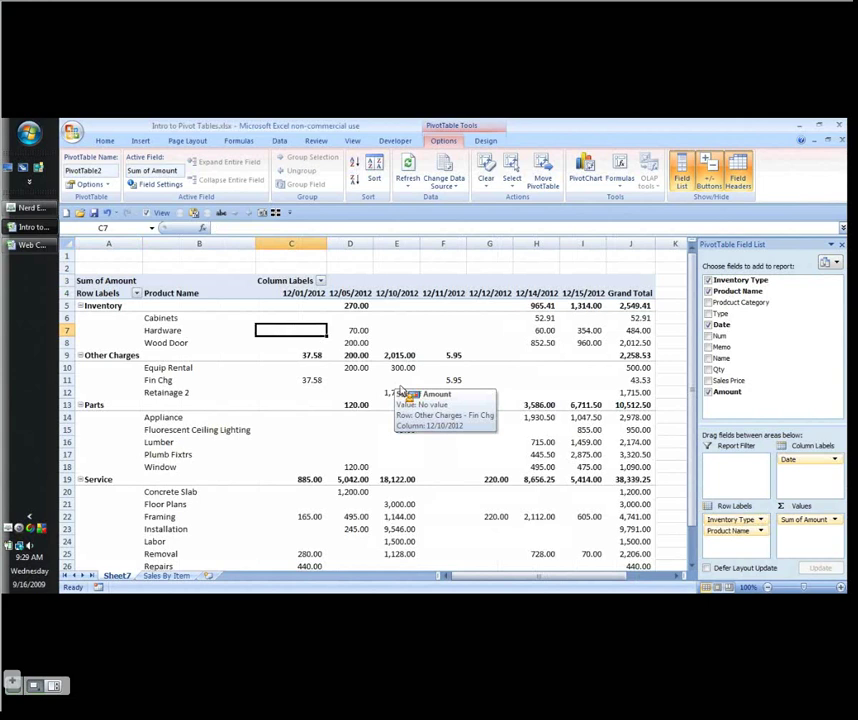
{"action": "scroll", "coordinate": [400, 390], "scroll_direction": "down", "scroll_amount": 1}
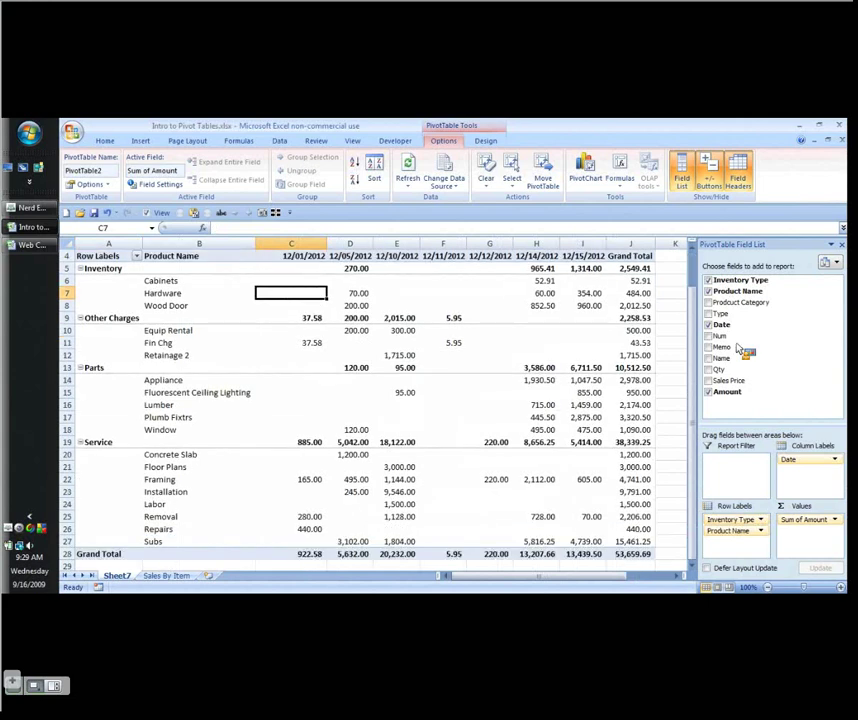
{"action": "left_click_drag", "start_coordinate": [738, 348], "coordinate": [735, 360]}
{"action": "left_click_drag", "start_coordinate": [735, 360], "coordinate": [140, 141]}
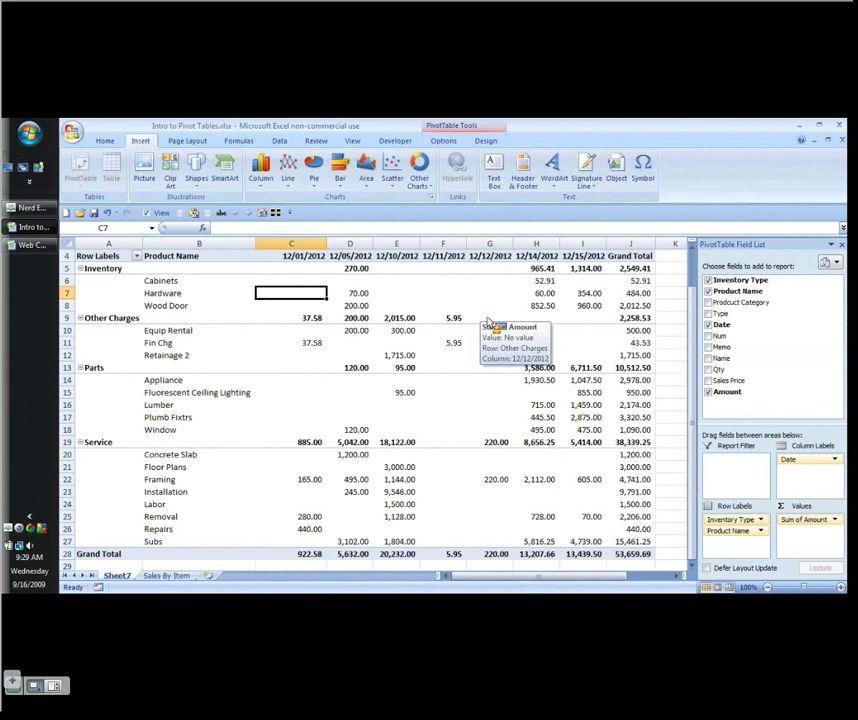
Check the Sales By Item source data, then refresh the Sheet7 pivot table from it
{"action": "left_click", "coordinate": [443, 140]}
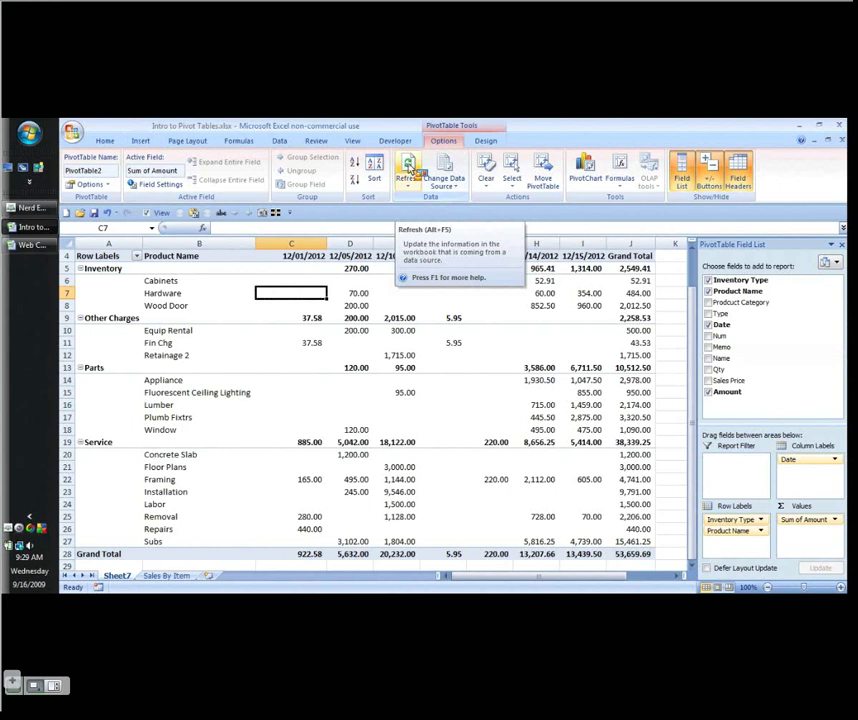
{"action": "left_click", "coordinate": [443, 176]}
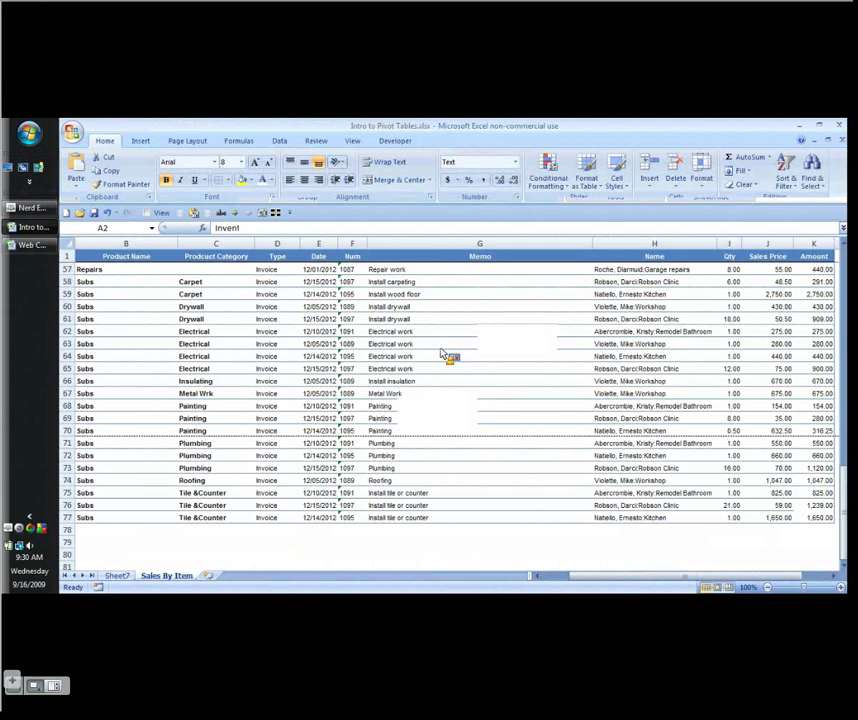
{"action": "left_click", "coordinate": [441, 348]}
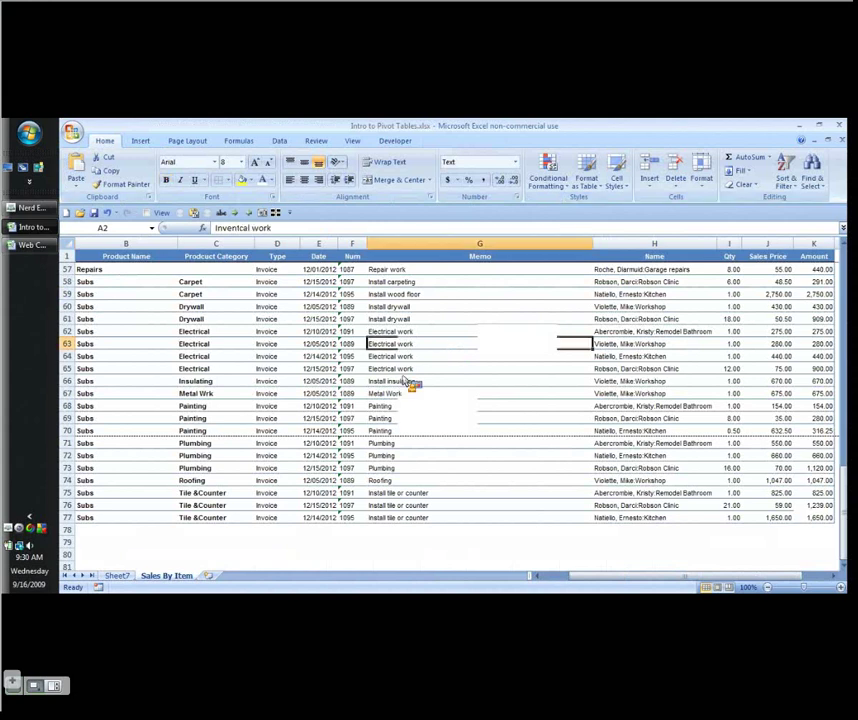
{"action": "left_click", "coordinate": [117, 576]}
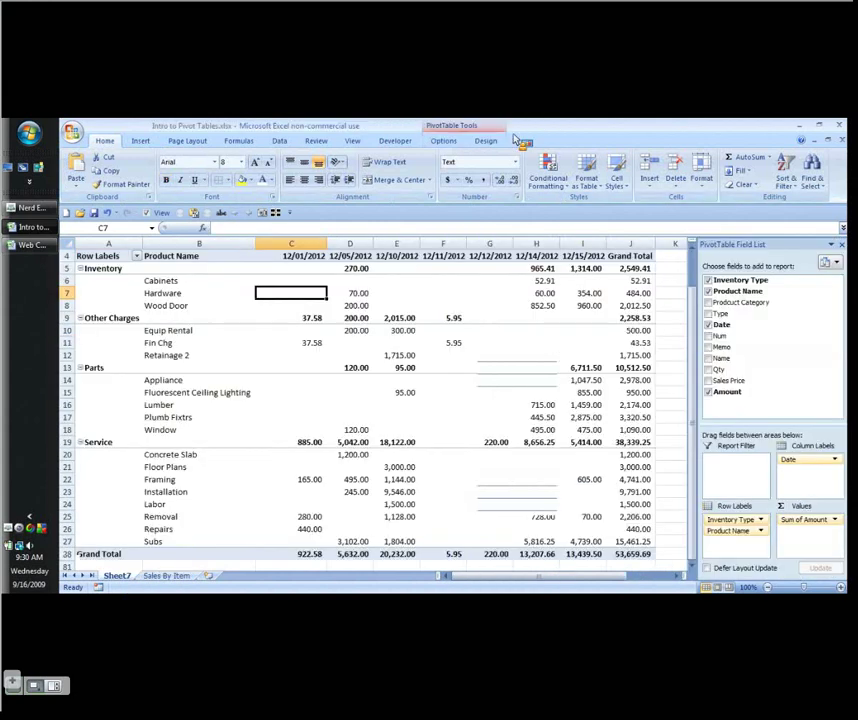
{"action": "left_click", "coordinate": [443, 140]}
{"action": "left_click", "coordinate": [410, 170]}
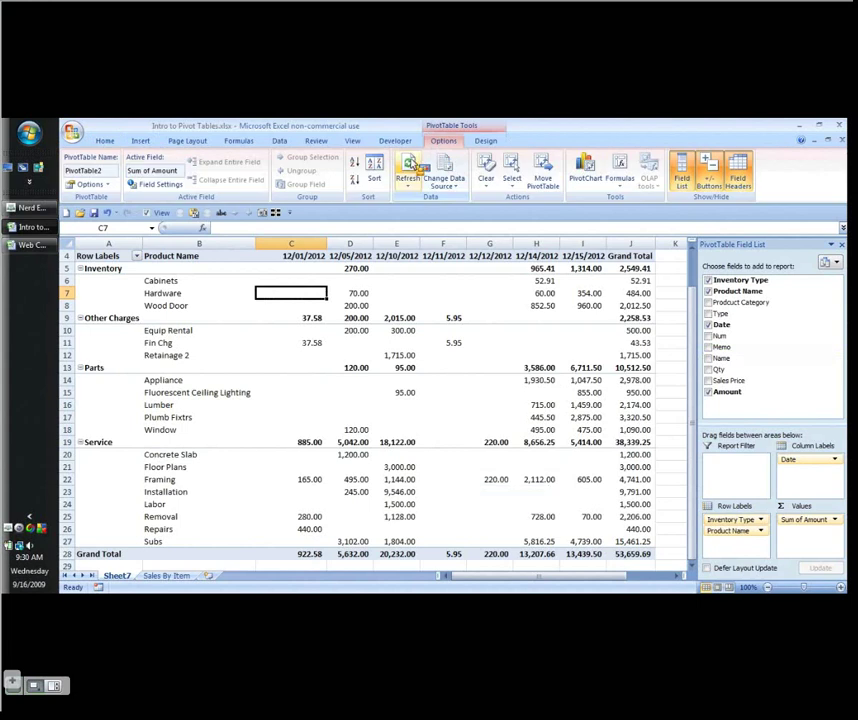
{"action": "left_click", "coordinate": [160, 576]}
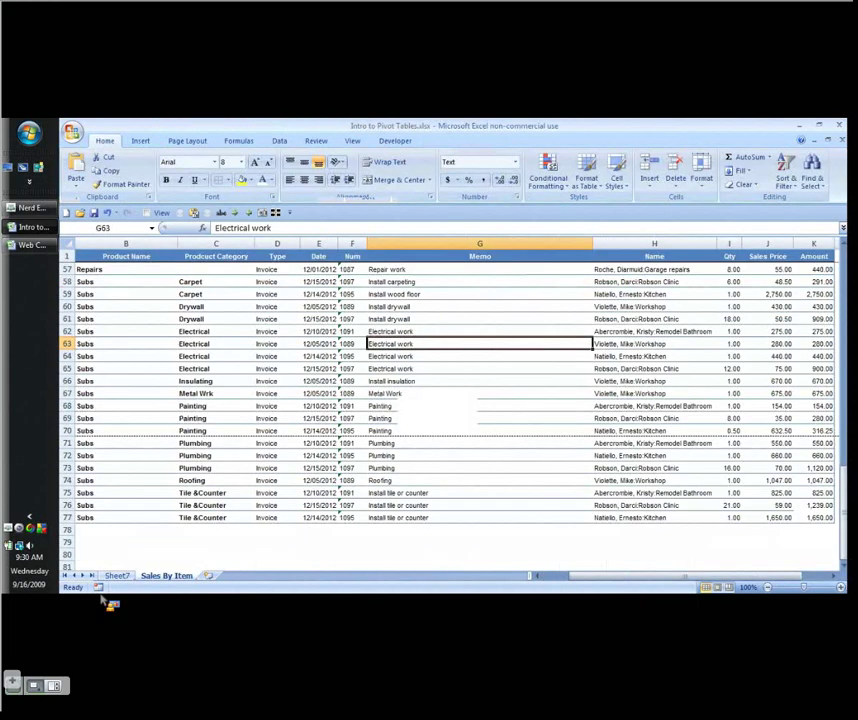
{"action": "left_click", "coordinate": [117, 576]}
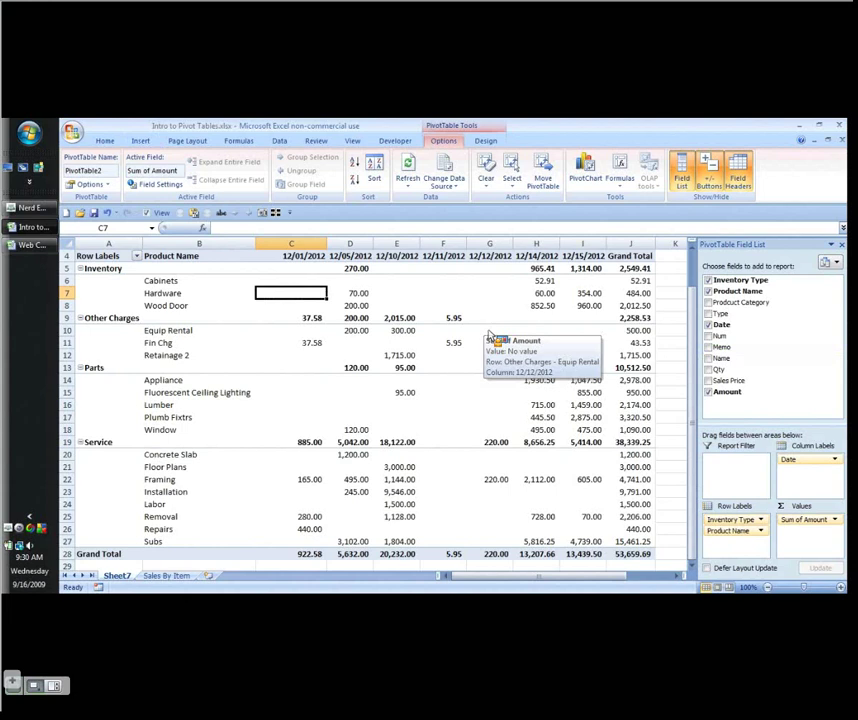
Remove Date from the pivot table and freeze the rows above cell A4
{"action": "left_click", "coordinate": [708, 324]}
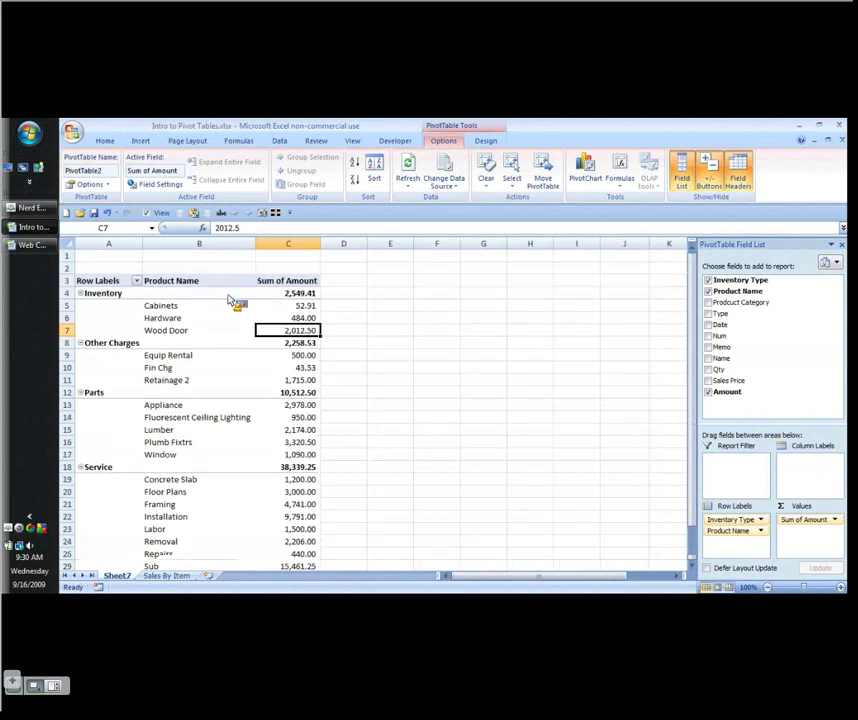
{"action": "left_click", "coordinate": [103, 293]}
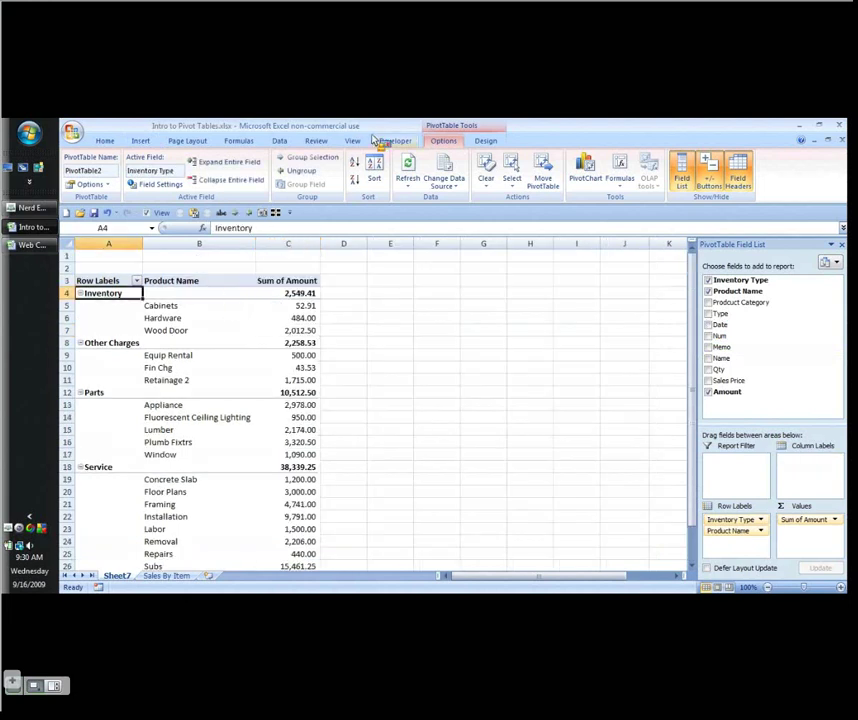
{"action": "left_click", "coordinate": [352, 140]}
{"action": "left_click", "coordinate": [502, 178]}
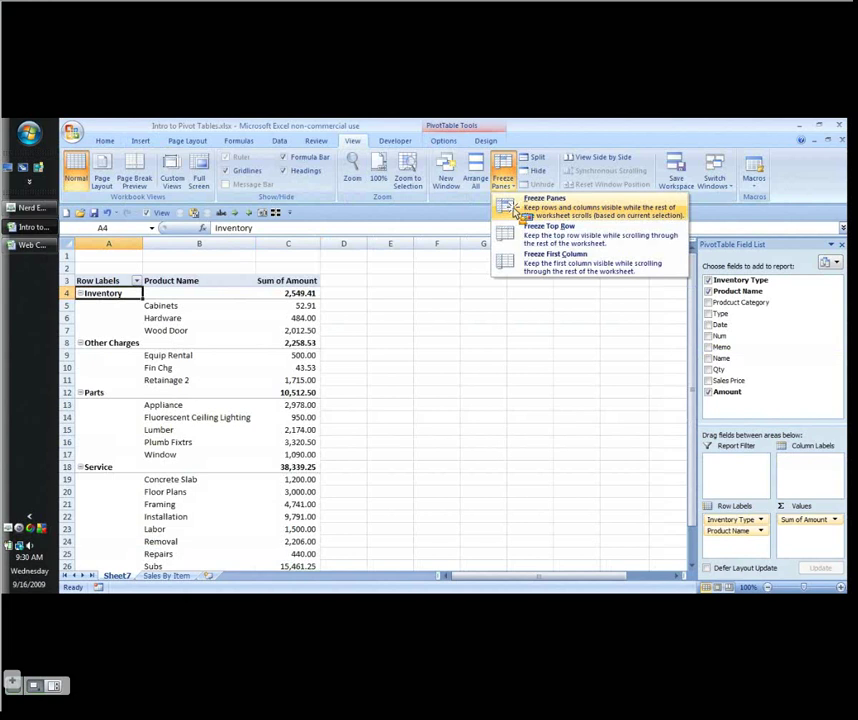
{"action": "left_click", "coordinate": [513, 210]}
{"action": "scroll", "coordinate": [245, 391], "scroll_direction": "down", "scroll_amount": 3}
{"action": "scroll", "coordinate": [258, 327], "scroll_direction": "up", "scroll_amount": 3}
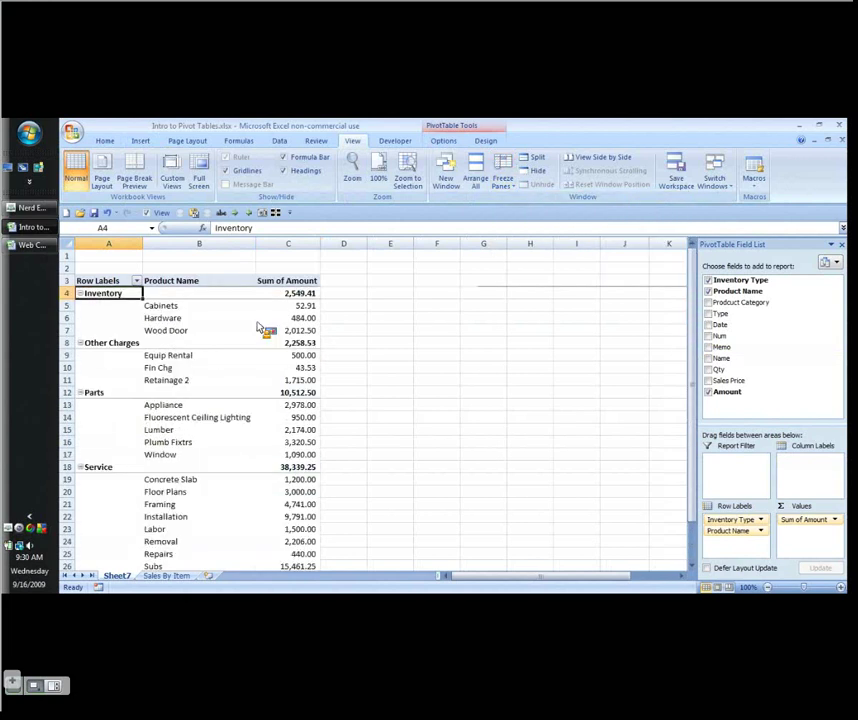
{"action": "left_click", "coordinate": [343, 293]}
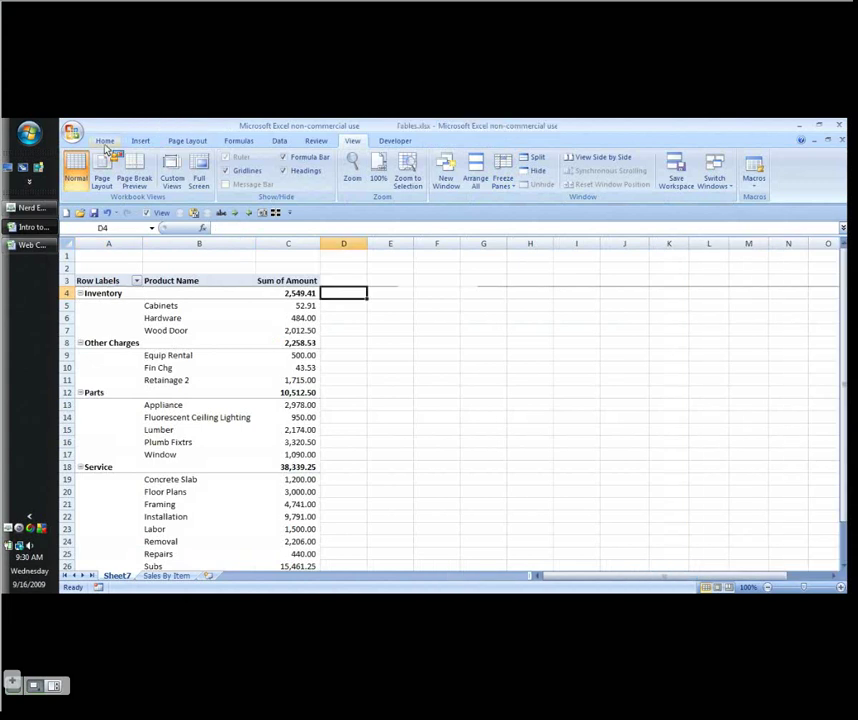
{"action": "left_click", "coordinate": [105, 142]}
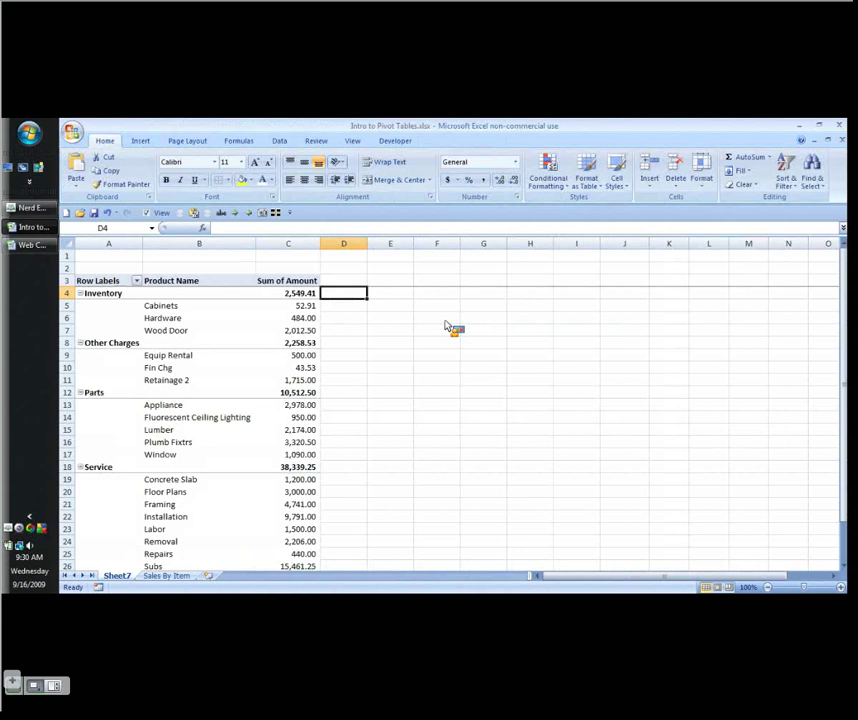
{"action": "key", "text": "Left"}
{"action": "key", "text": "Down"}
{"action": "key", "text": "Down"}
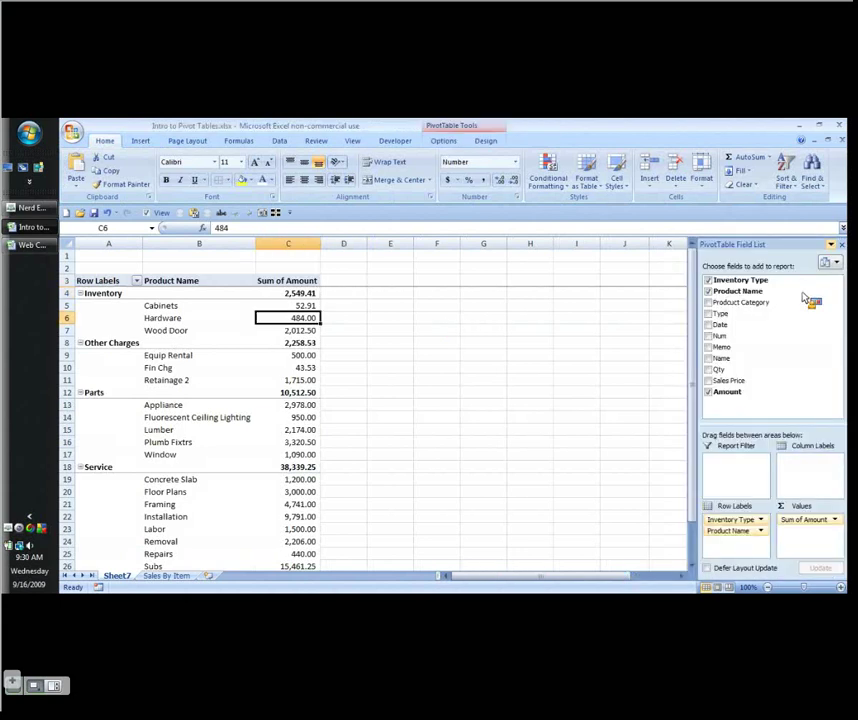
{"action": "key", "text": "alt+j"}
{"action": "key", "text": "t"}
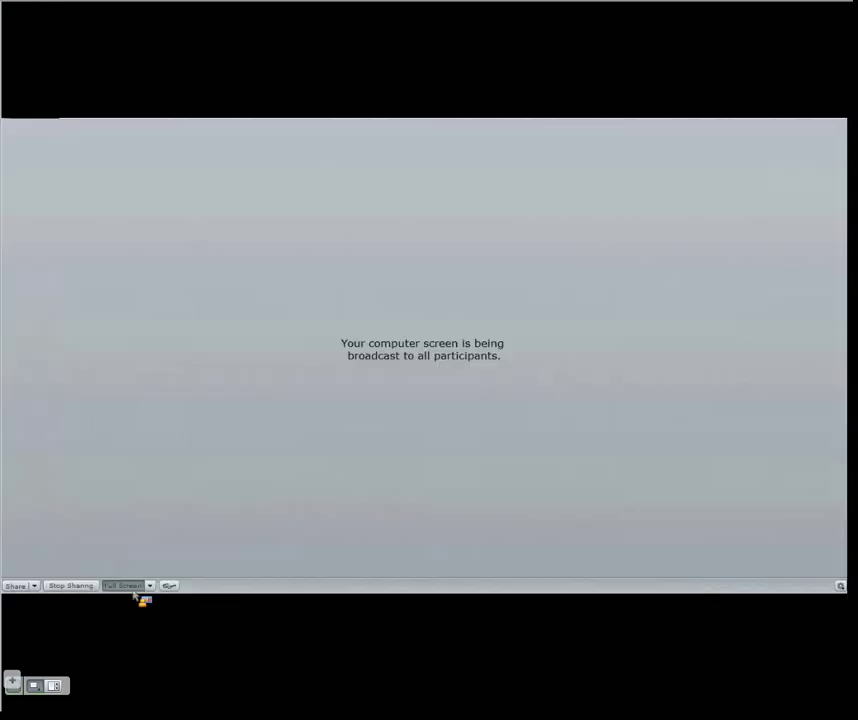
Leave the full-screen sharing view to return to the Adobe Connect Pro meeting room
{"action": "left_click", "coordinate": [134, 590]}
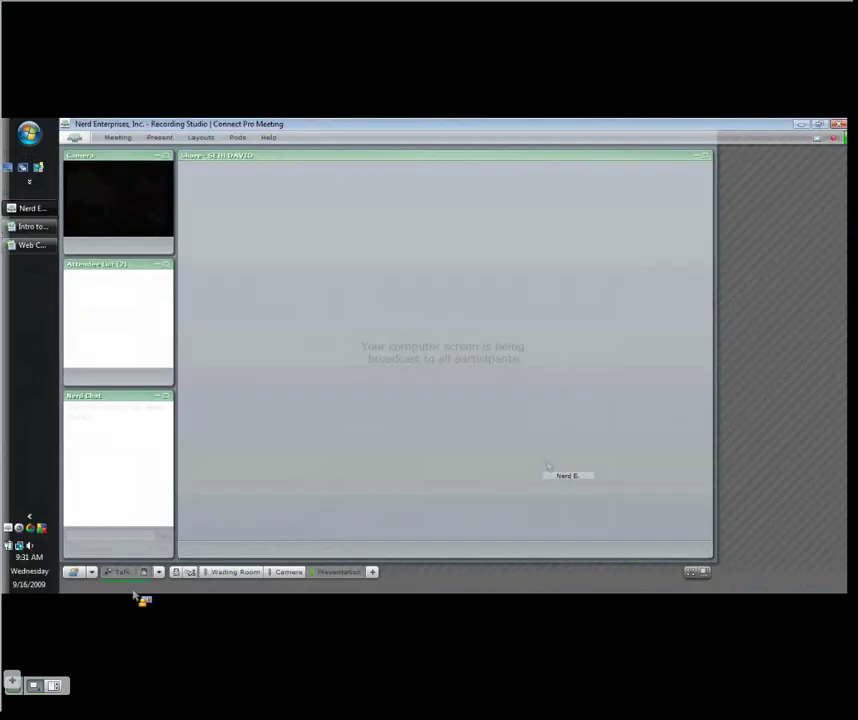